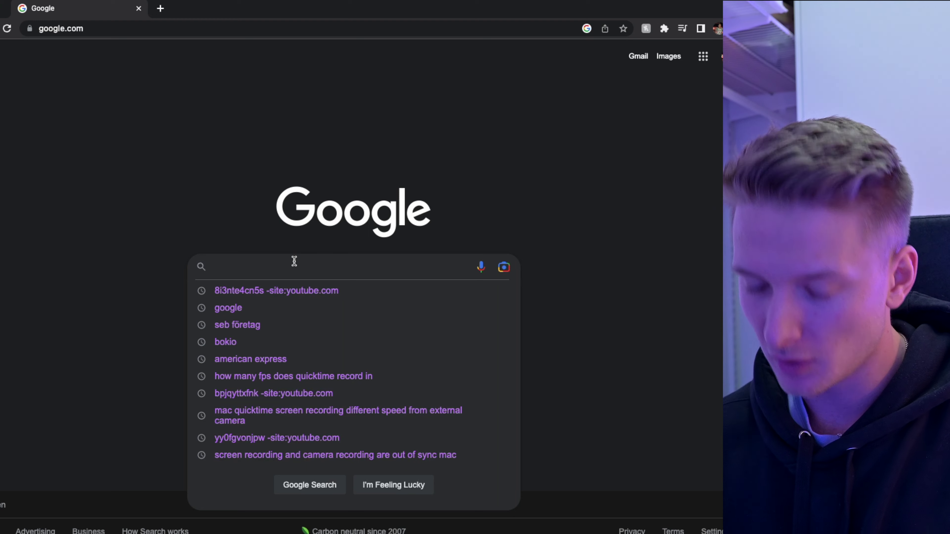
Search Google for 'midjourney' and open the midjourney.com result.
text(djourney)
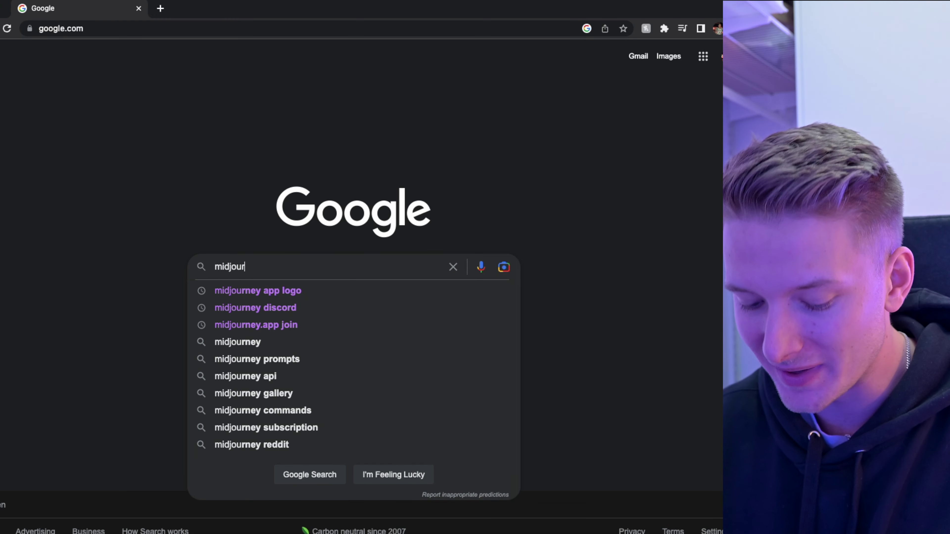
key(Return)
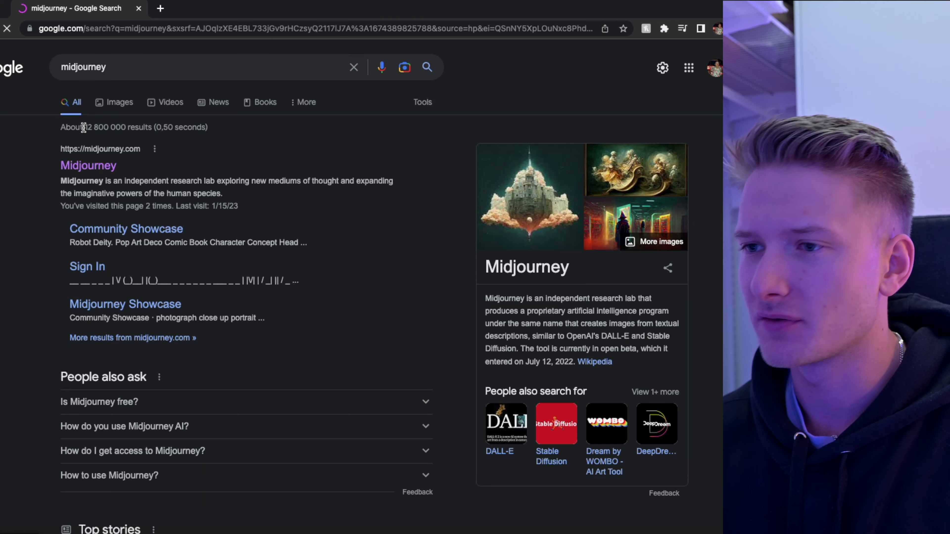
click(88, 165)
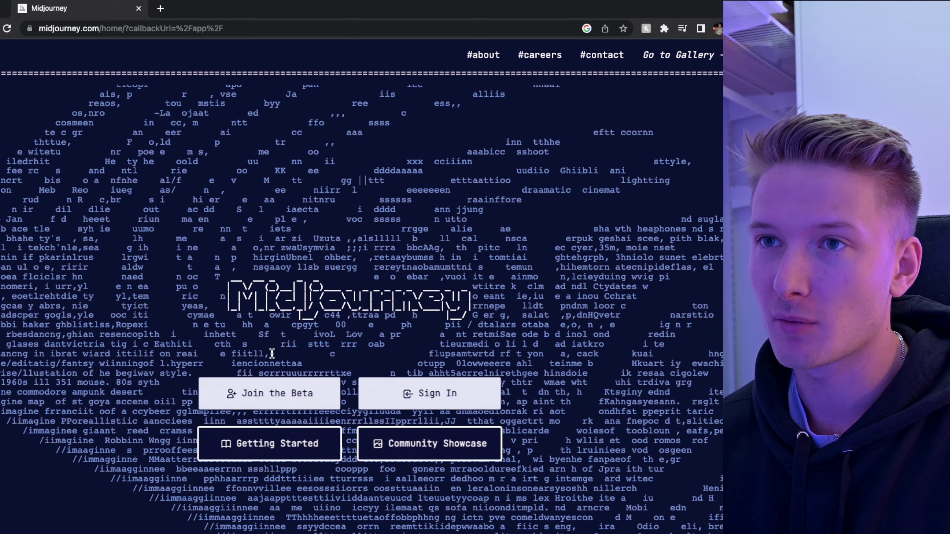
Join the Midjourney beta and accept the Discord server invite.
click(288, 392)
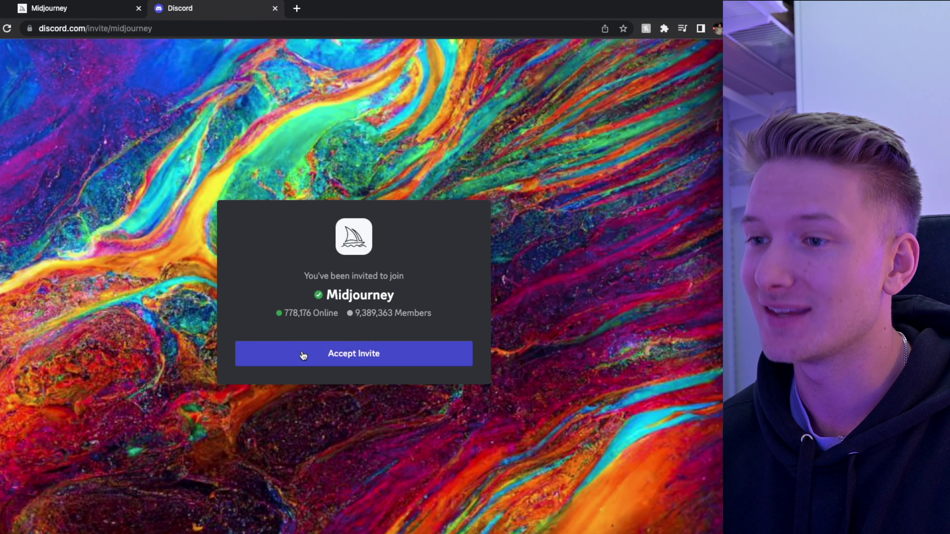
click(303, 355)
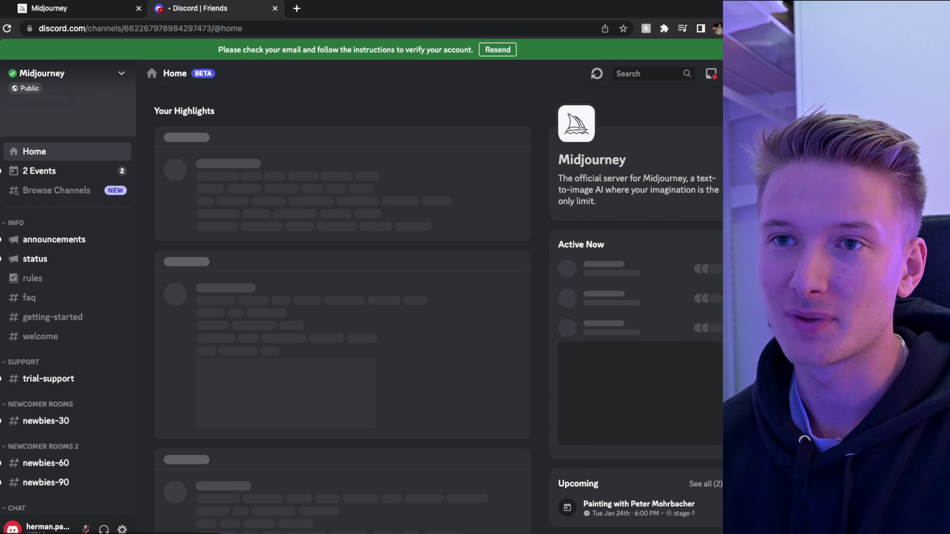
Dismiss the activity promo card and go to the #newbies-60 channel.
click(42, 499)
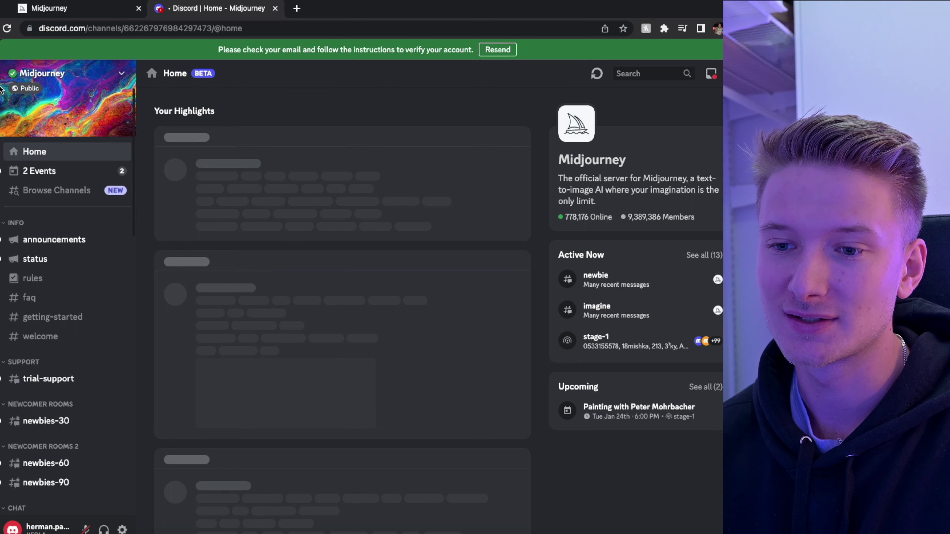
scroll(37, 268, down, 3)
scroll(42, 267, down, 10)
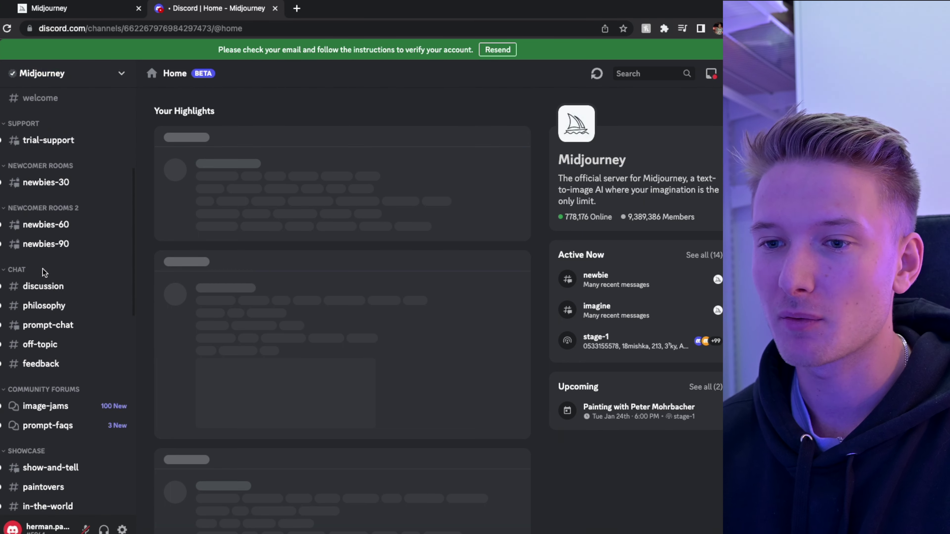
scroll(44, 266, up, 15)
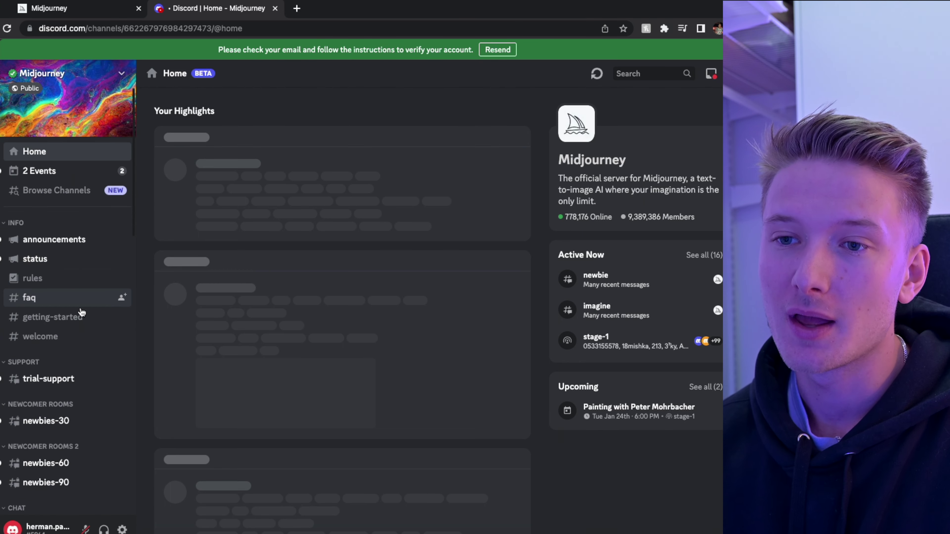
scroll(81, 244, down, 1)
scroll(81, 244, down, 5)
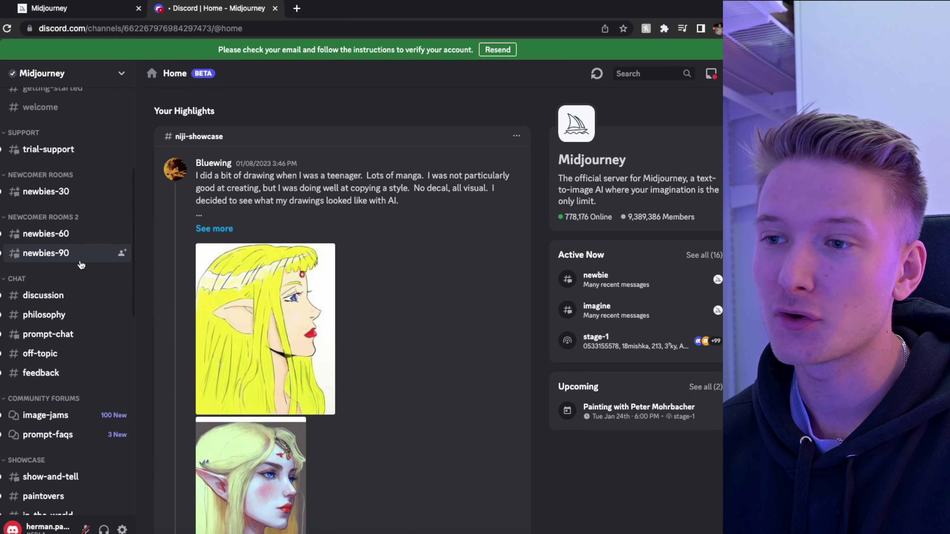
click(62, 241)
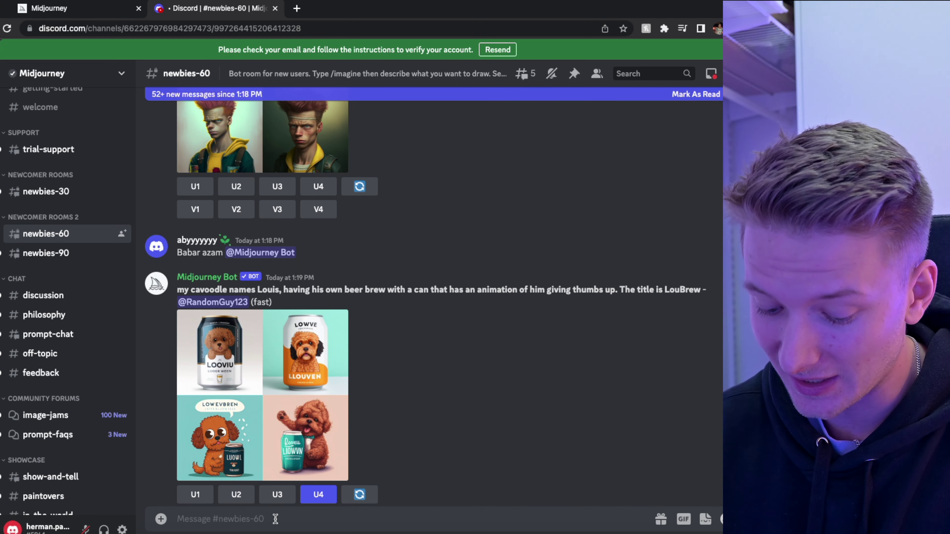
Send /imagine with the prompt 'create a UI design, for an app for wedding invitations'.
text(/)
text(imagine)
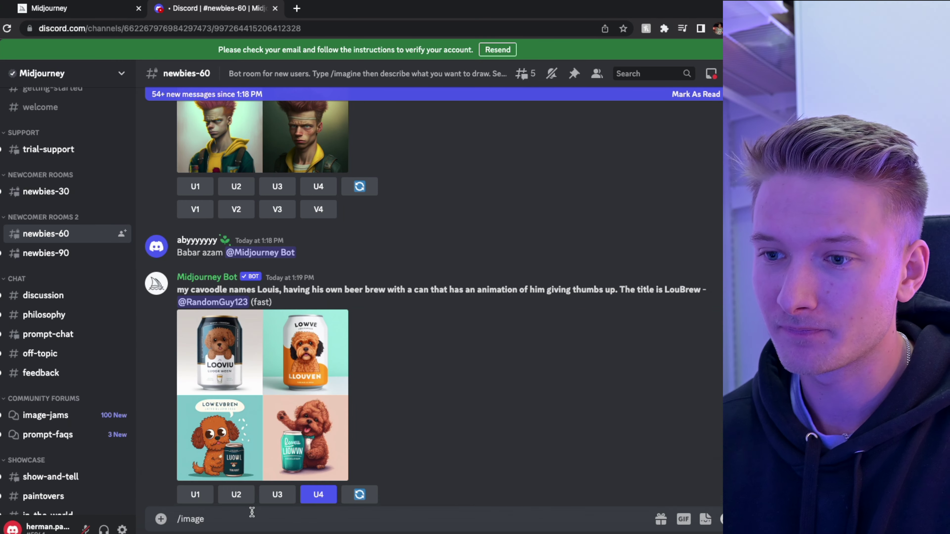
click(270, 481)
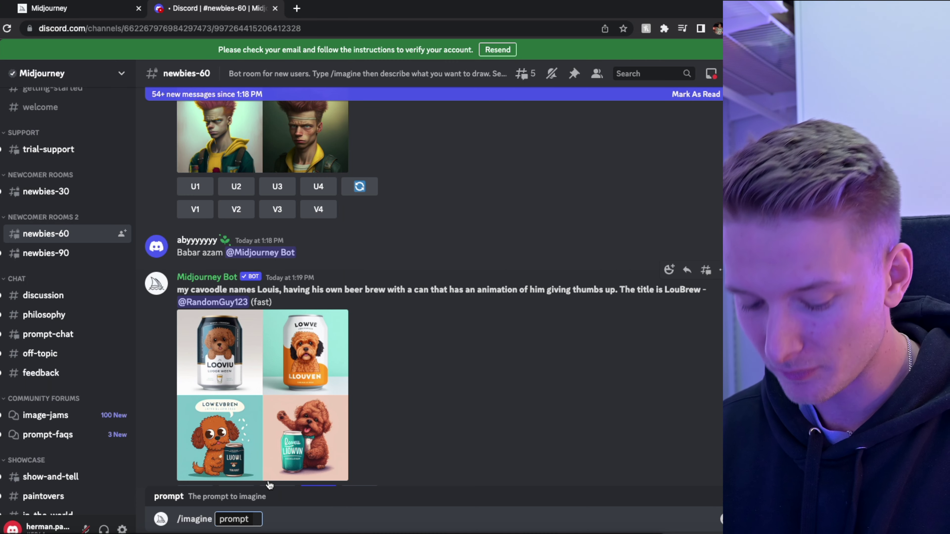
text(create a U)
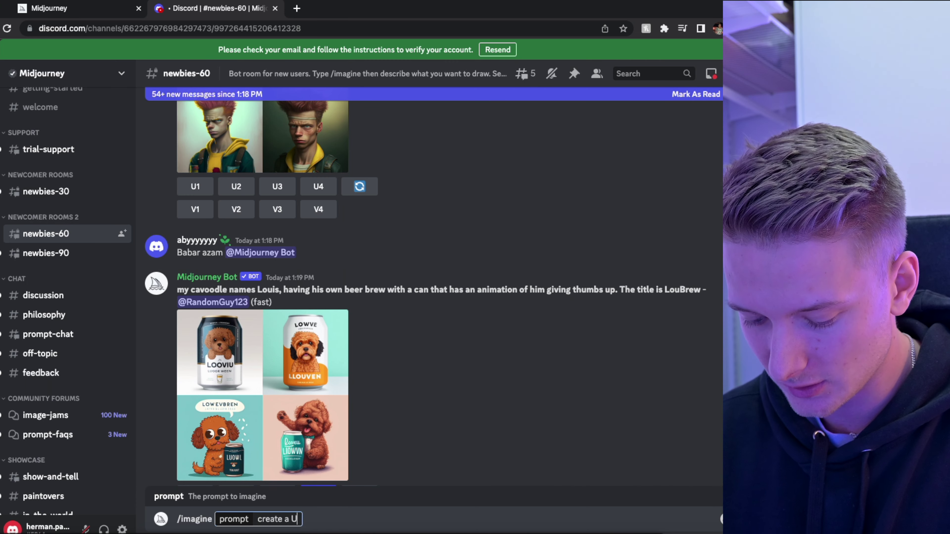
text(I design ,)
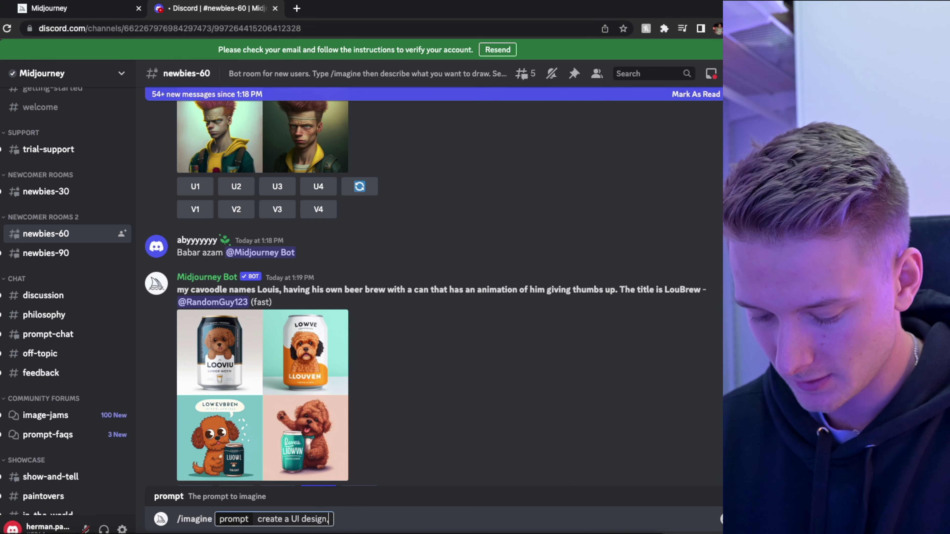
text( for an app)
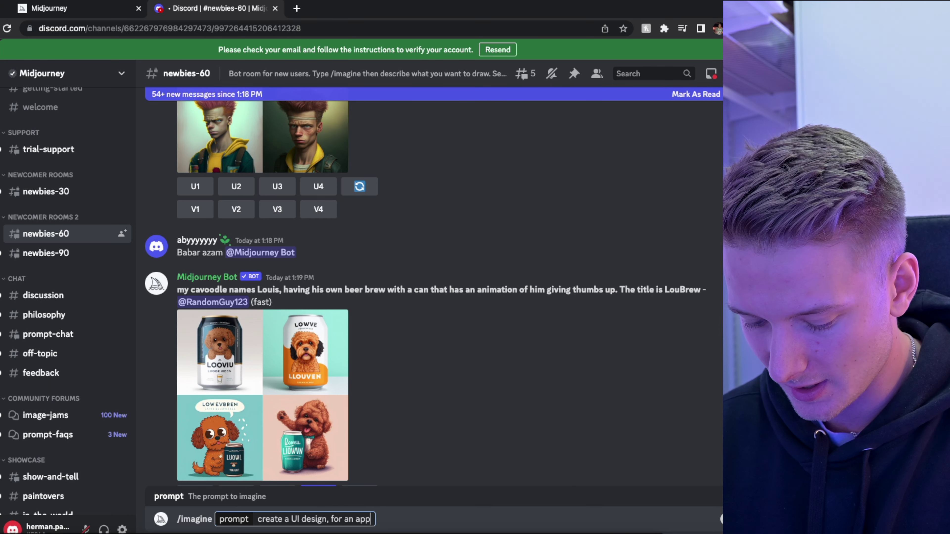
text( for)
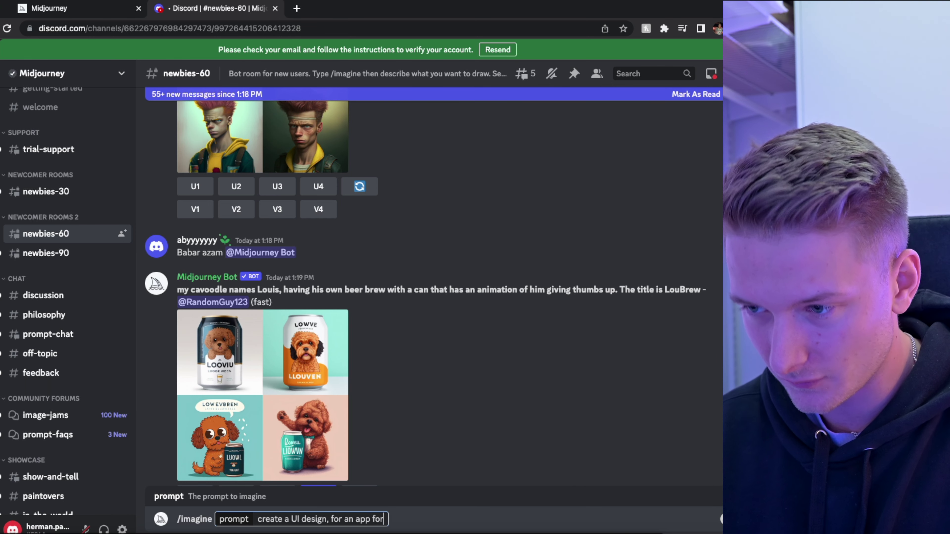
text( wedding)
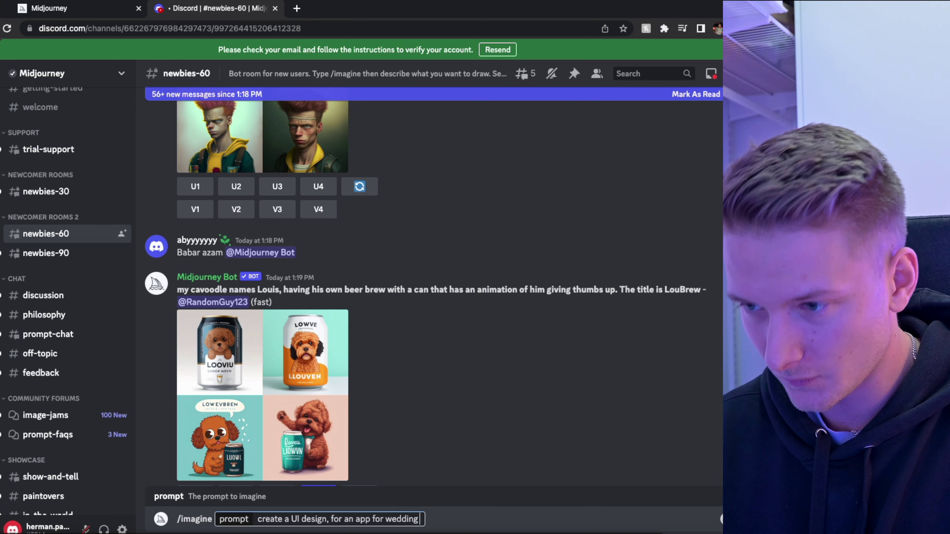
text( invitations)
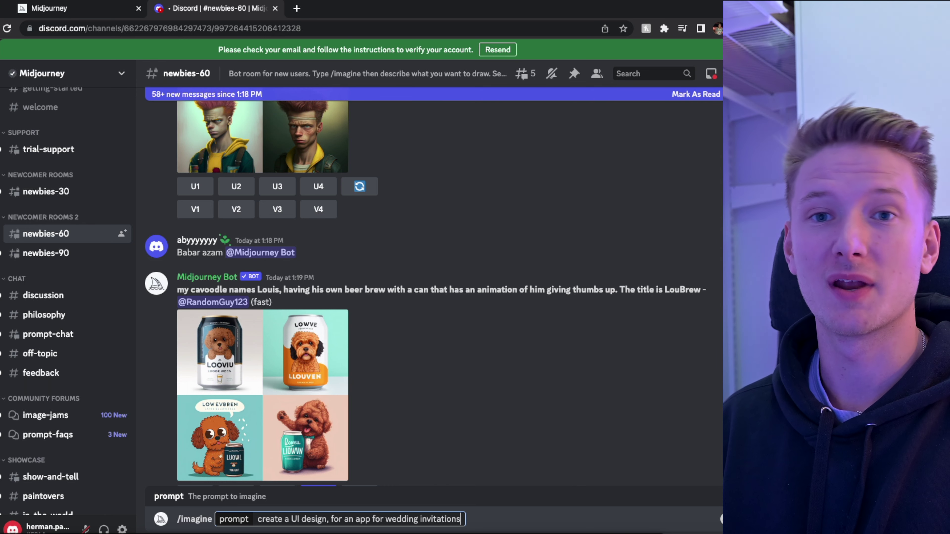
key(Return)
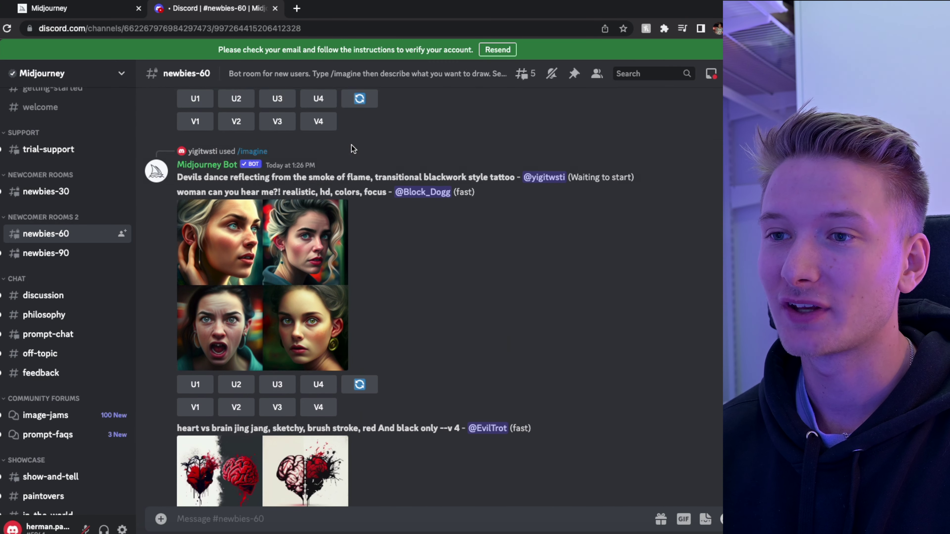
scroll(351, 176, up, 10)
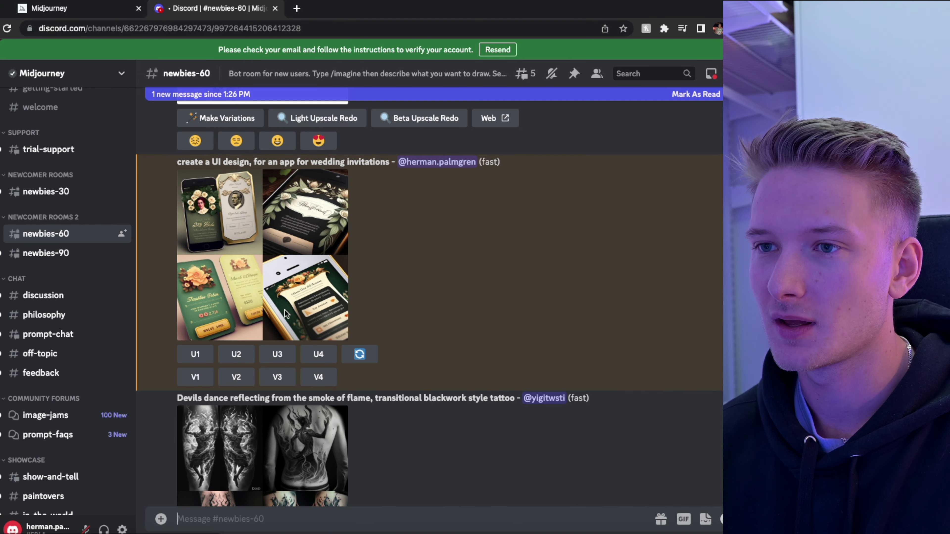
click(278, 281)
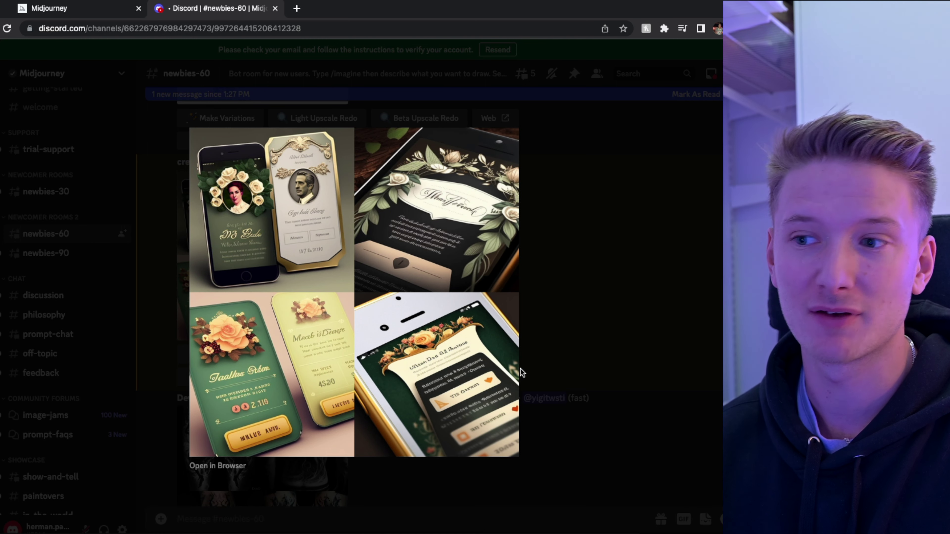
click(572, 298)
scroll(511, 307, down, 10)
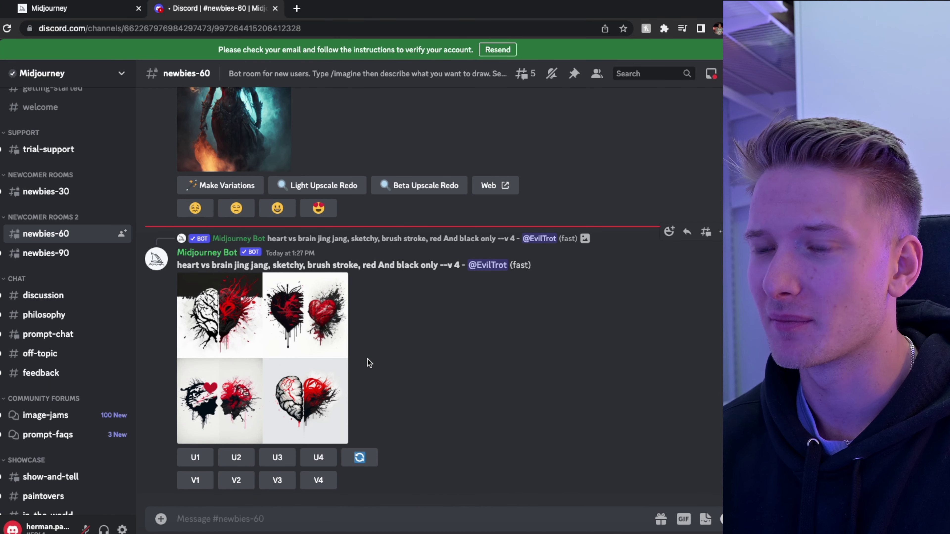
click(271, 518)
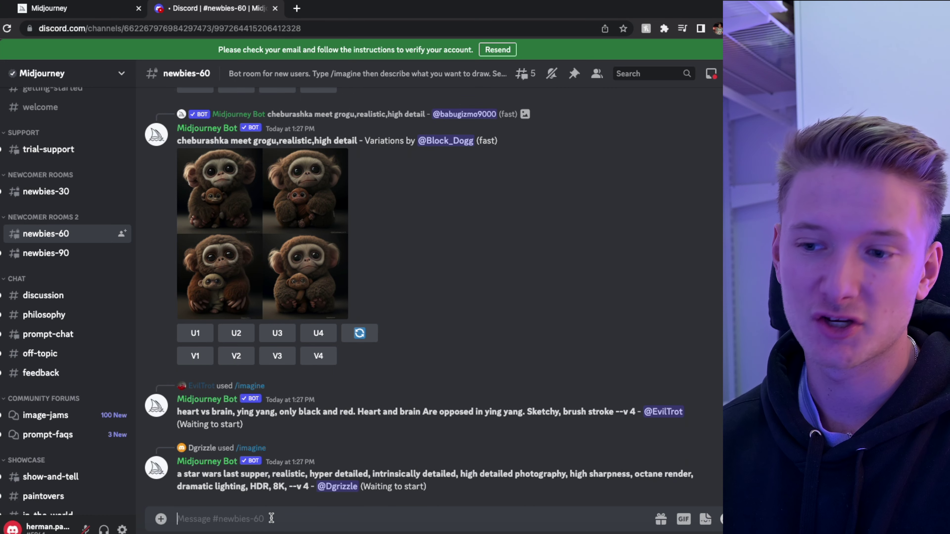
Draft /imagine 'a UI design for a modern wedding planning and invitation app' with v 4, stylize 600, --upbeta.
text(/ima)
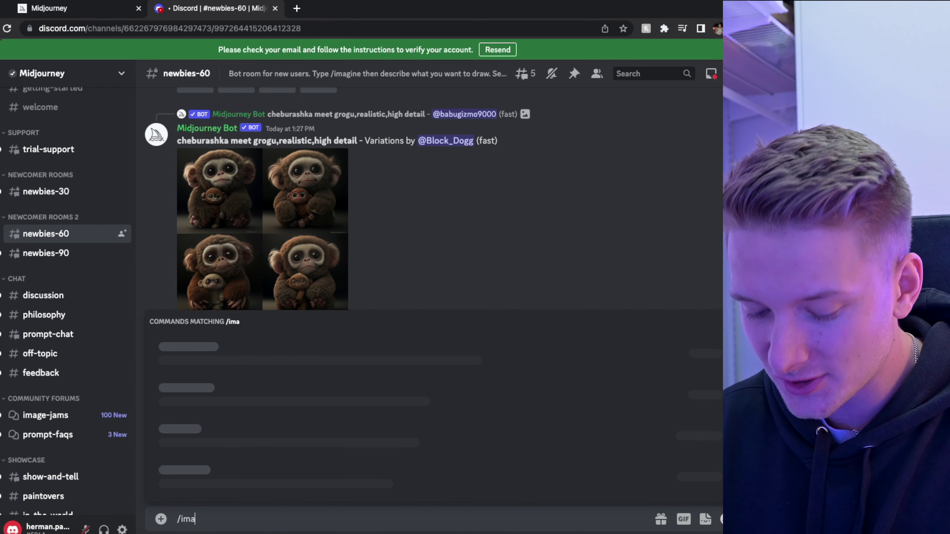
text(gne)
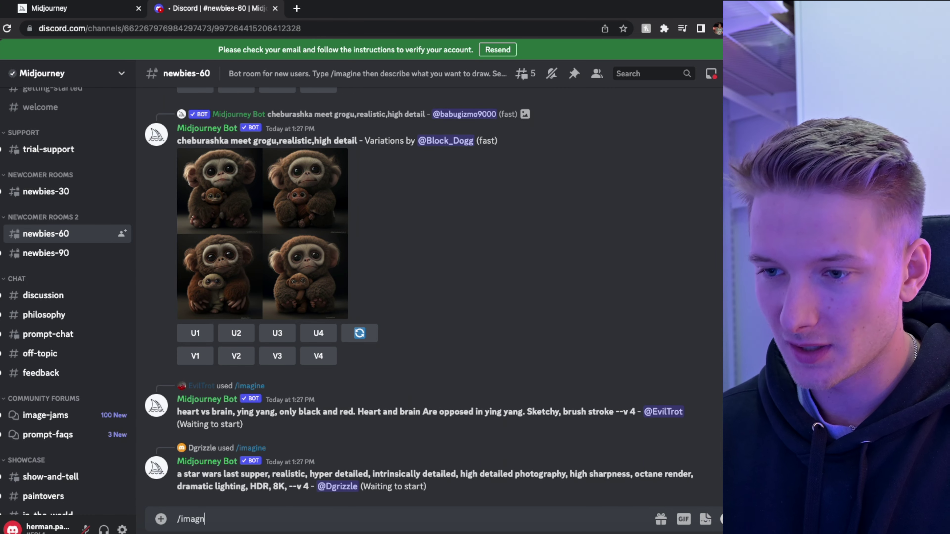
key(BackSpace)
key(BackSpace)
click(304, 481)
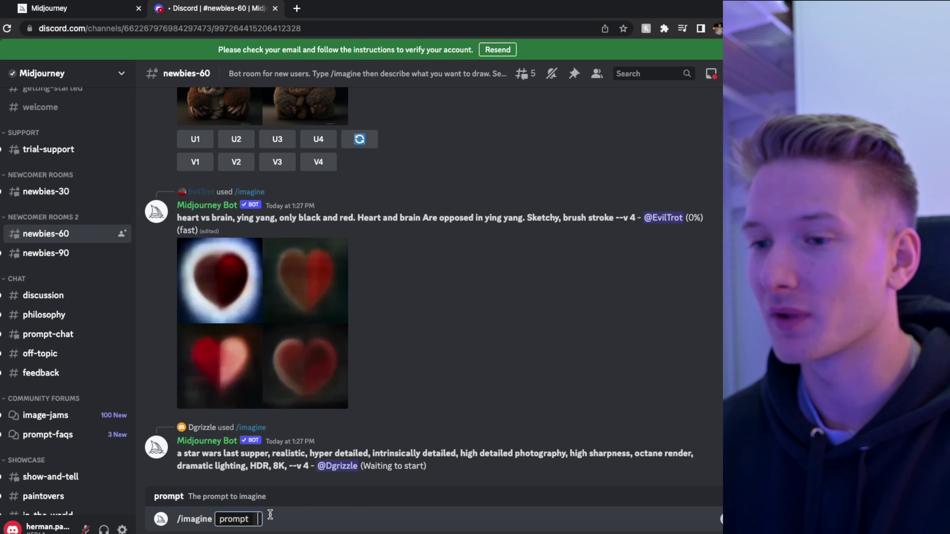
text(a)
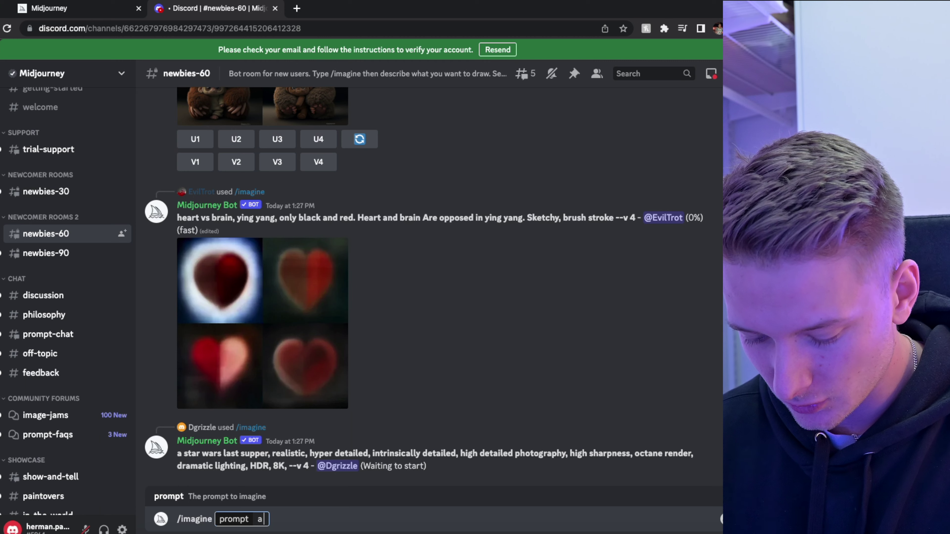
text( UI design for a)
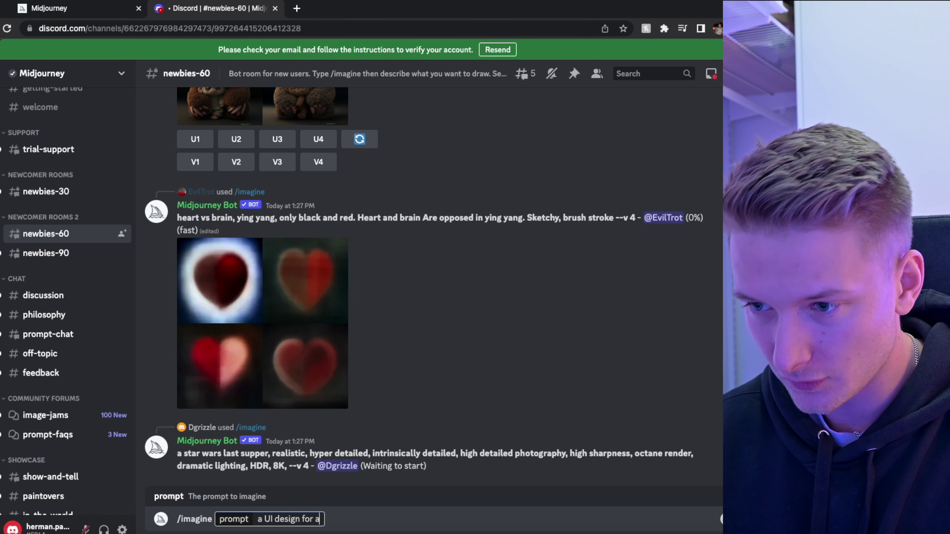
text( modern we)
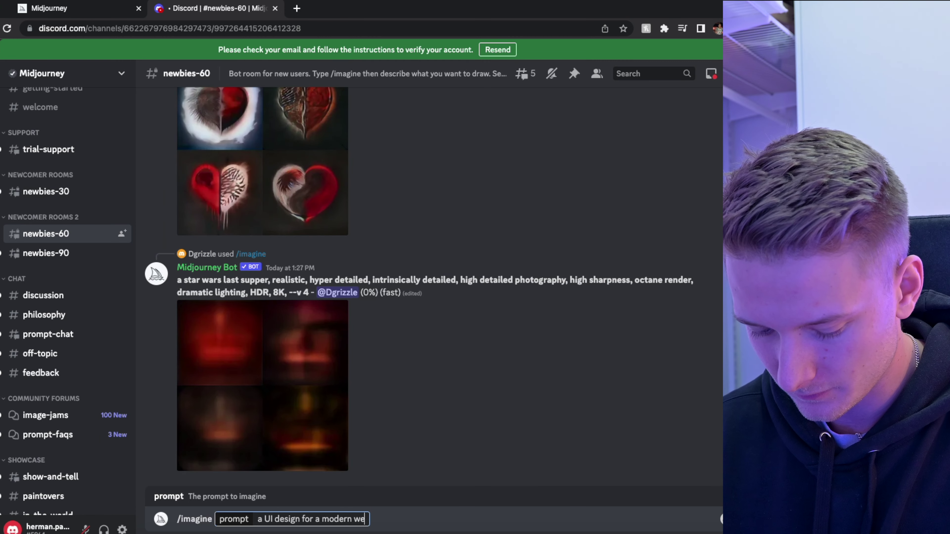
text(ddi)
key(BackSpace)
text(ding pl)
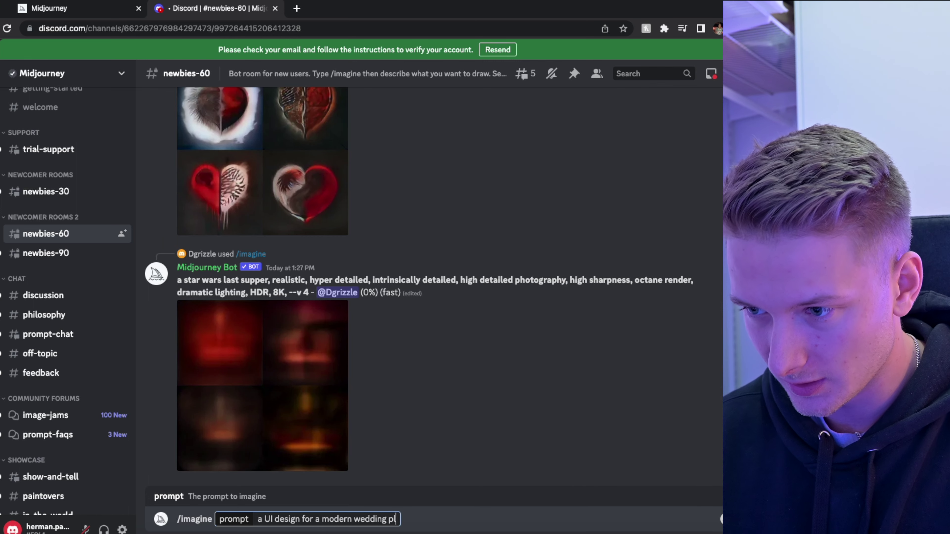
text(anning and invitation)
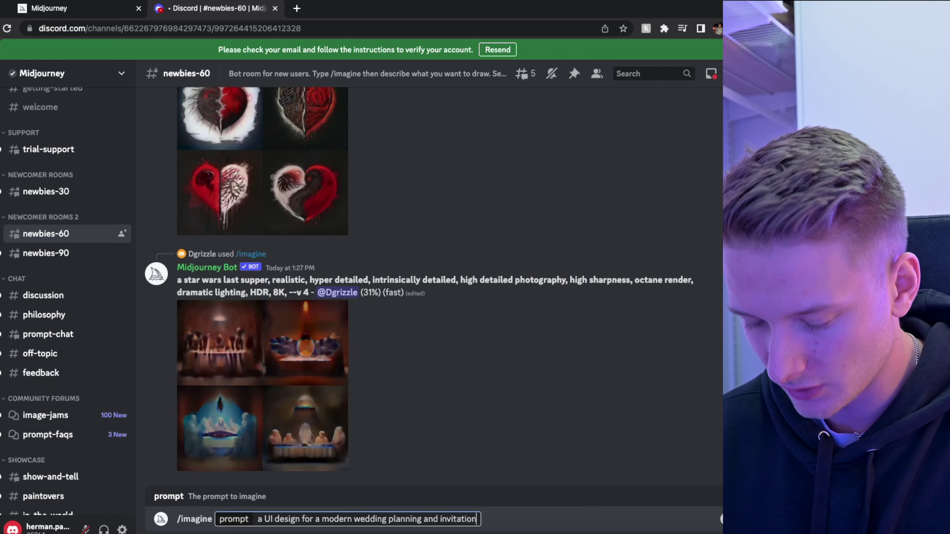
text( ap)
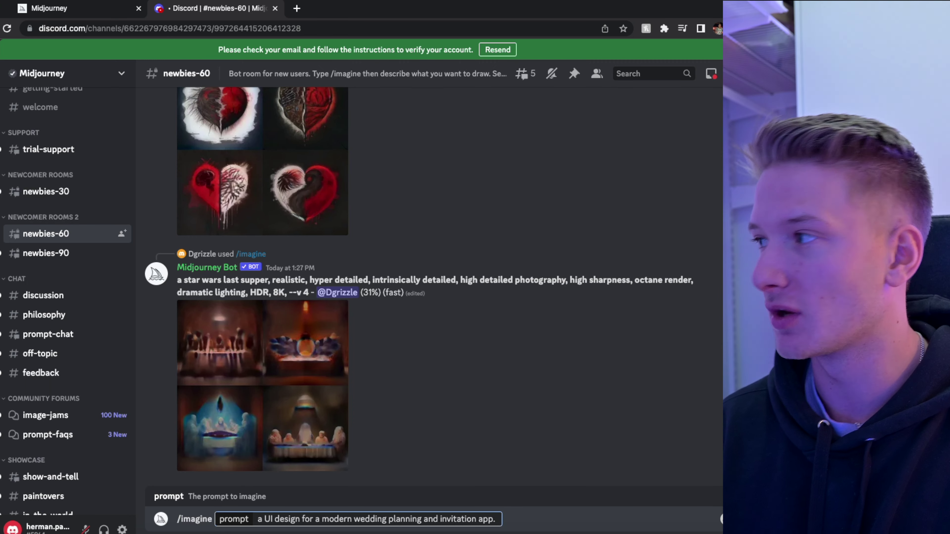
text(p. -- V)
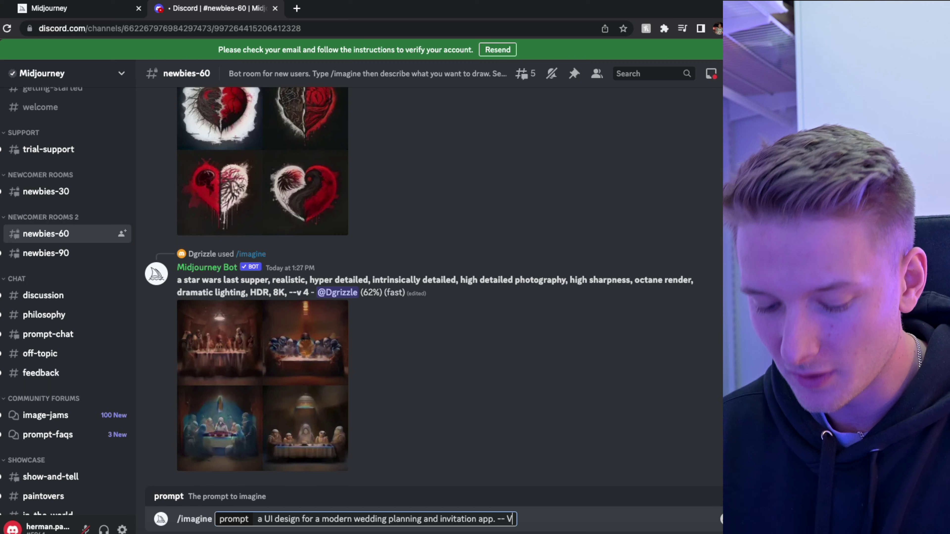
text( 4)
key(BackSpace)
key(BackSpace)
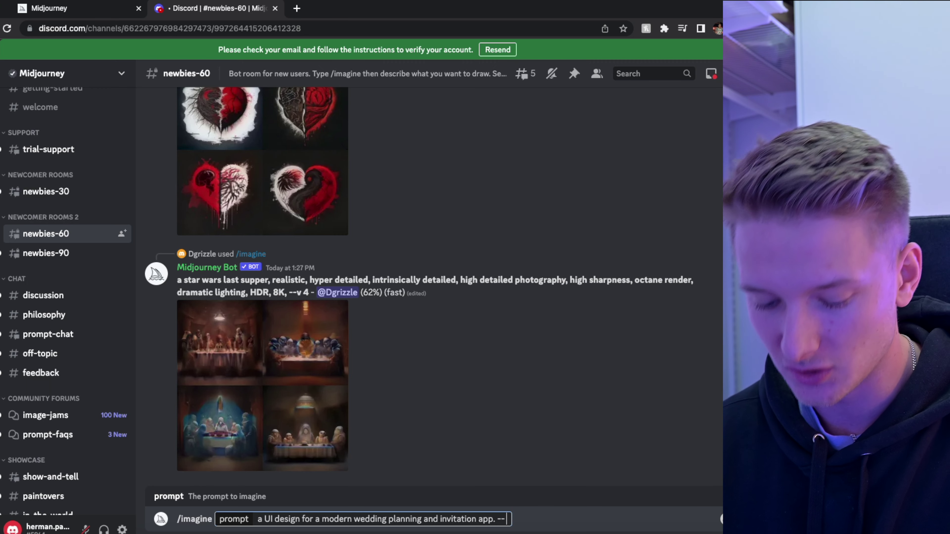
text(4)
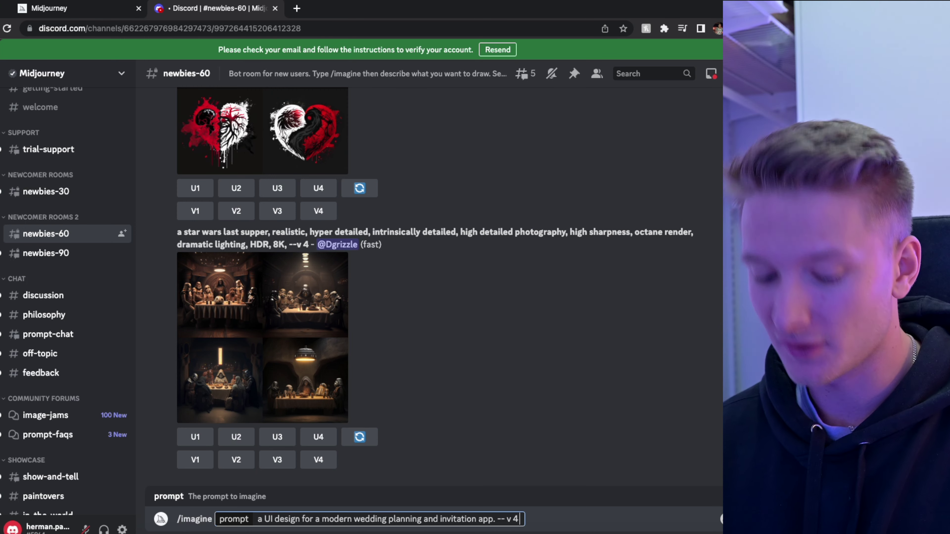
text( stylize)
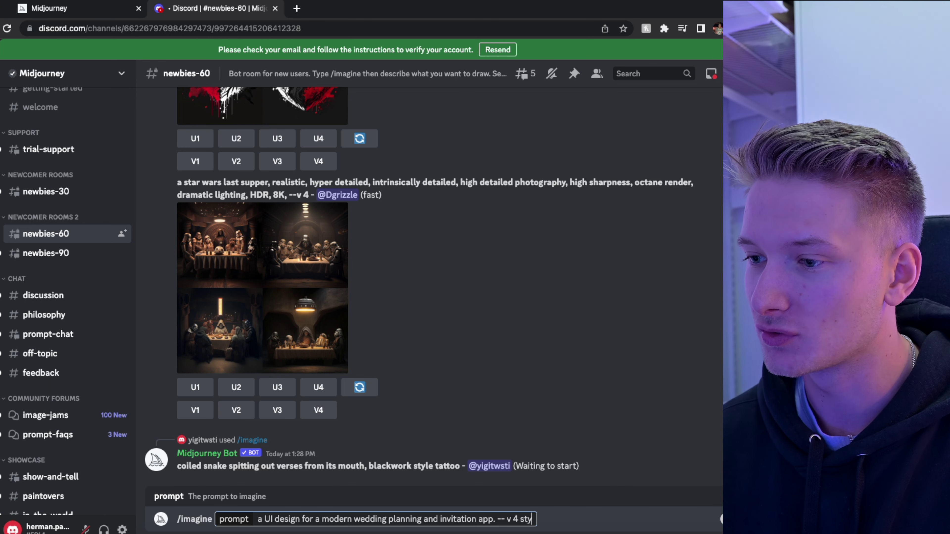
key(BackSpace)
key(BackSpace)
key(BackSpace)
text(--)
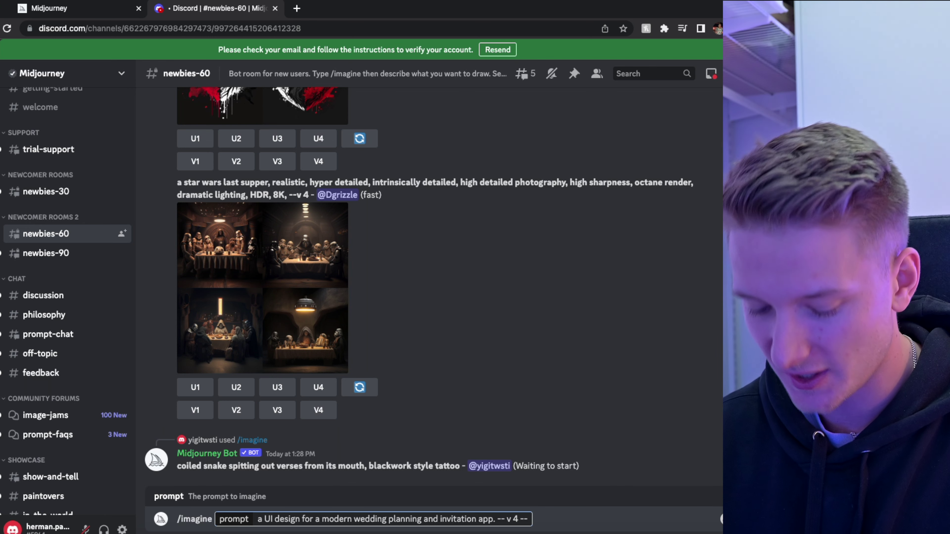
text( stylize)
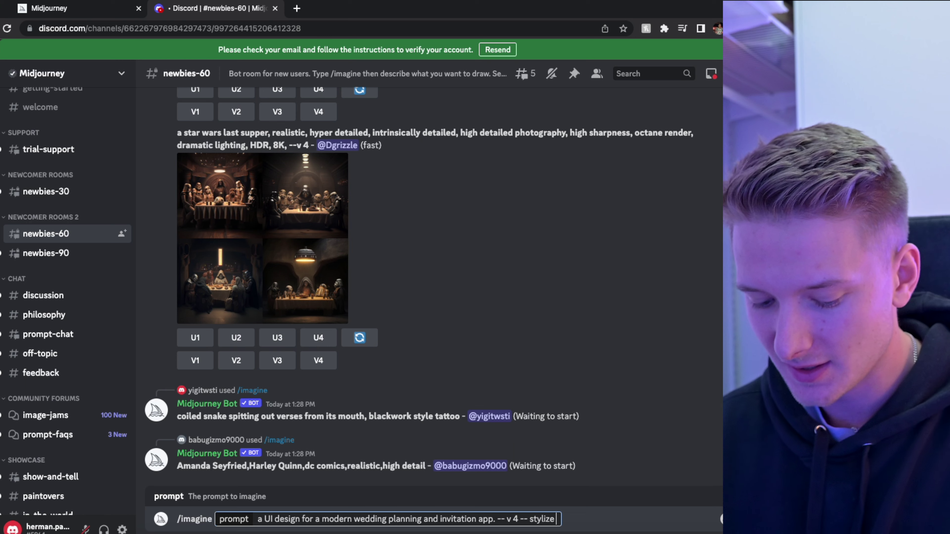
text( 600)
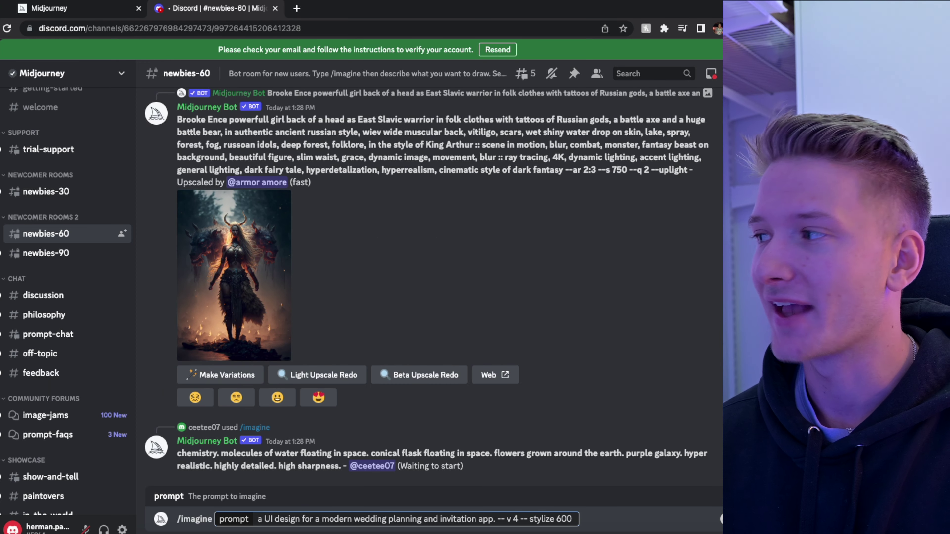
text(--)
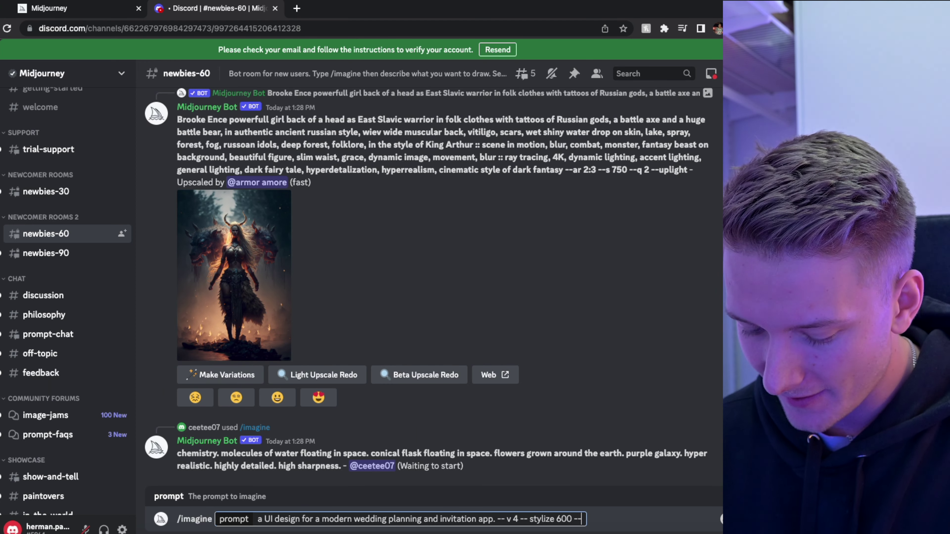
text(upbeta)
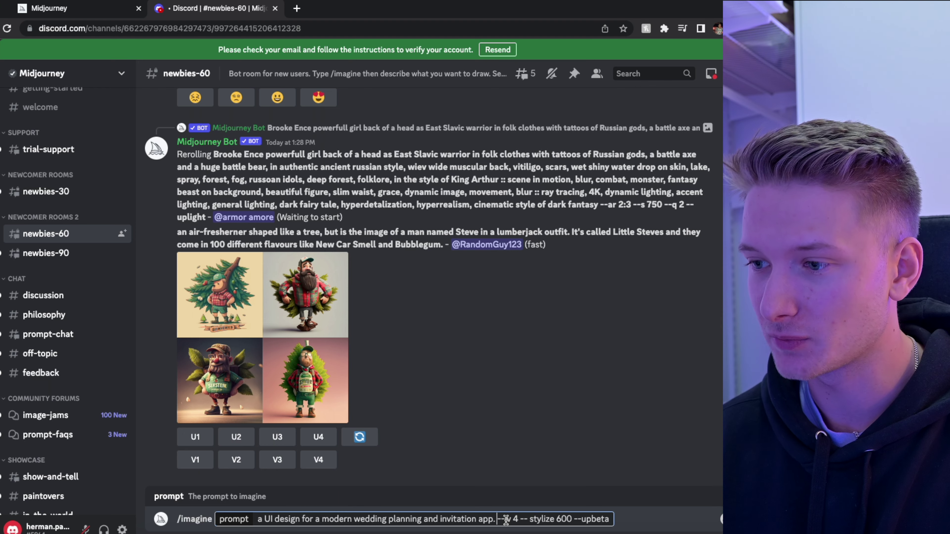
Add 'UI/UX, sleek, modern, phone app, blue, pink, teal' to the prompt and submit it.
text(UI/UX)
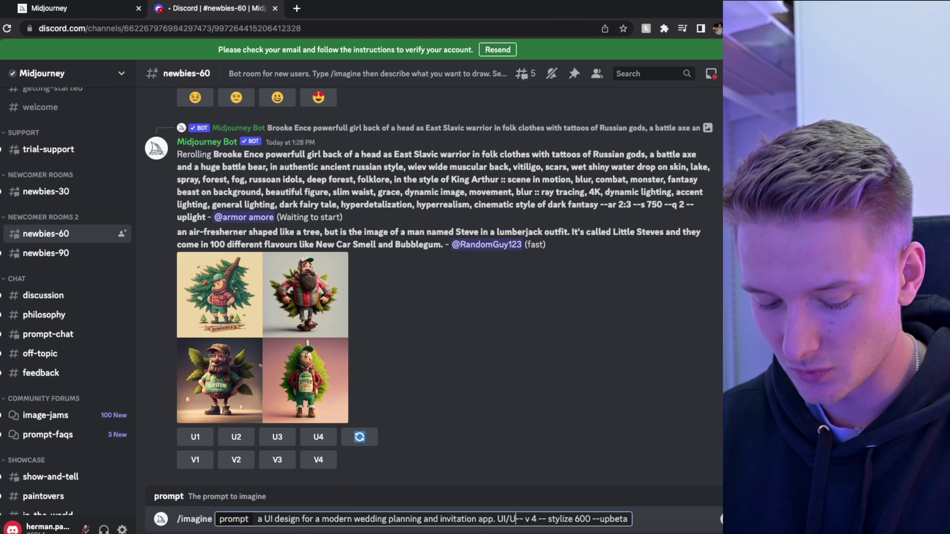
text(, sleek,)
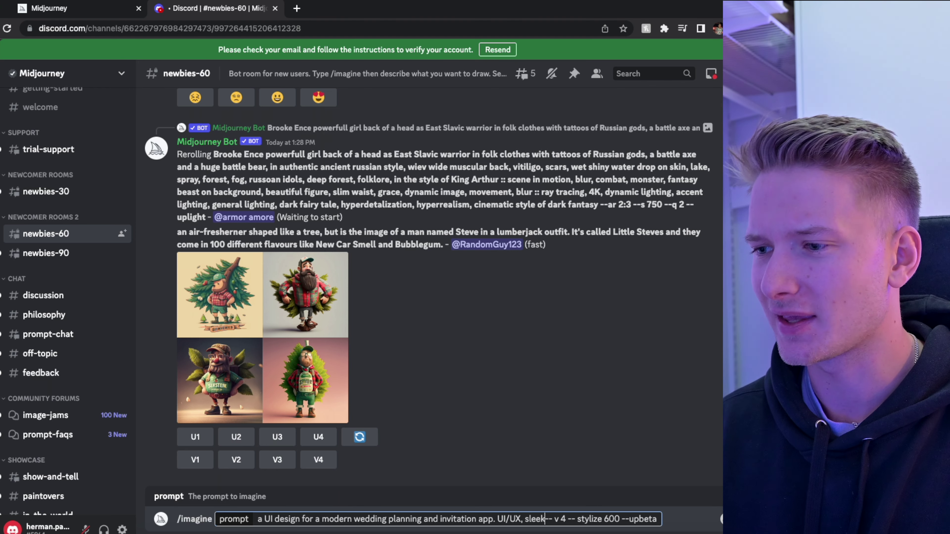
text( modern)
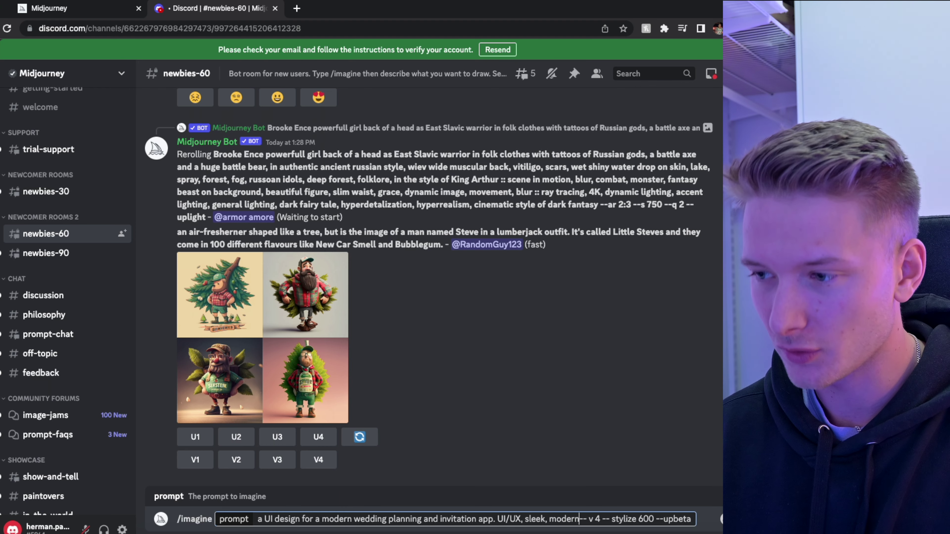
text(,)
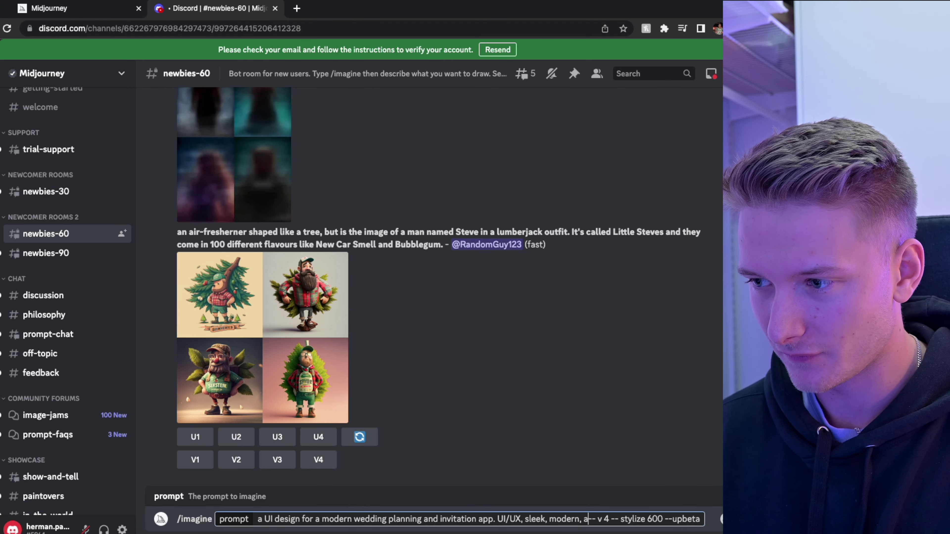
text( pho)
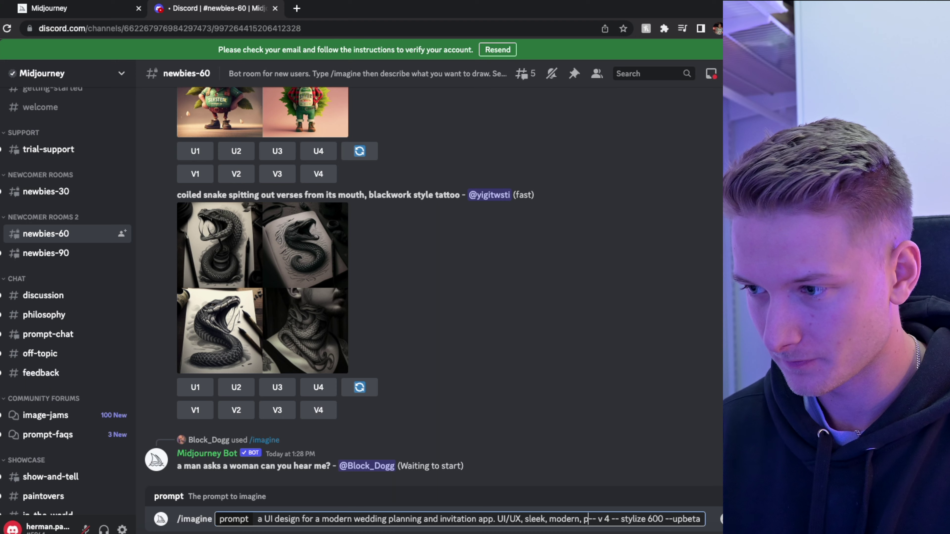
text(ne app.)
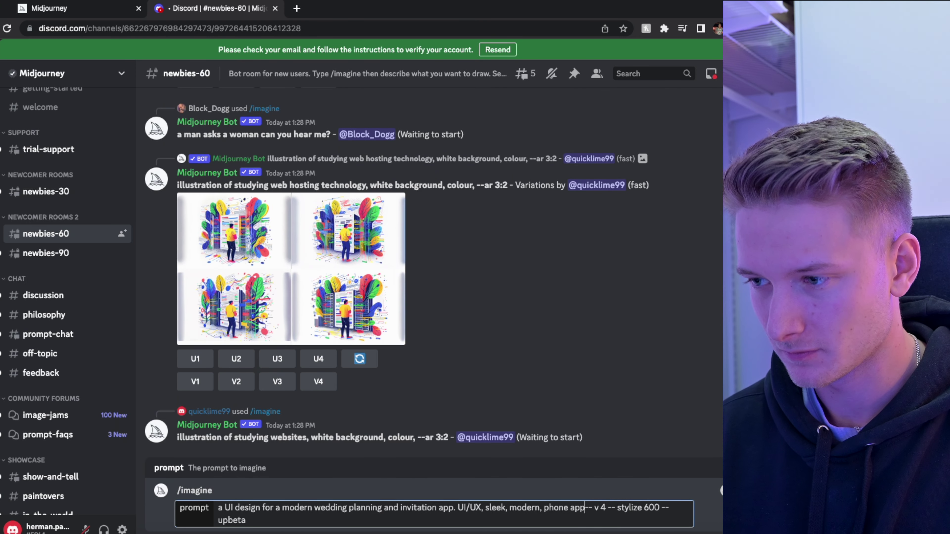
key(BackSpace)
text(, )
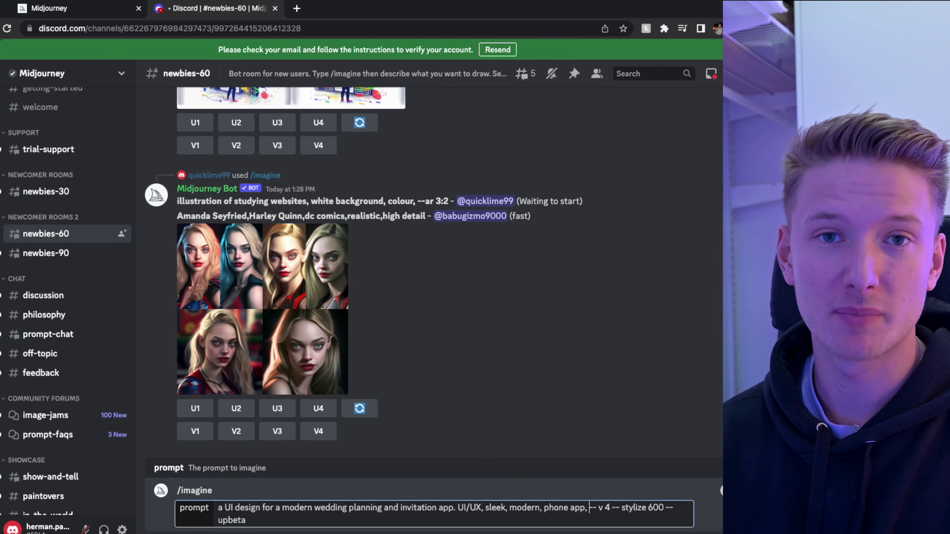
text(blue, )
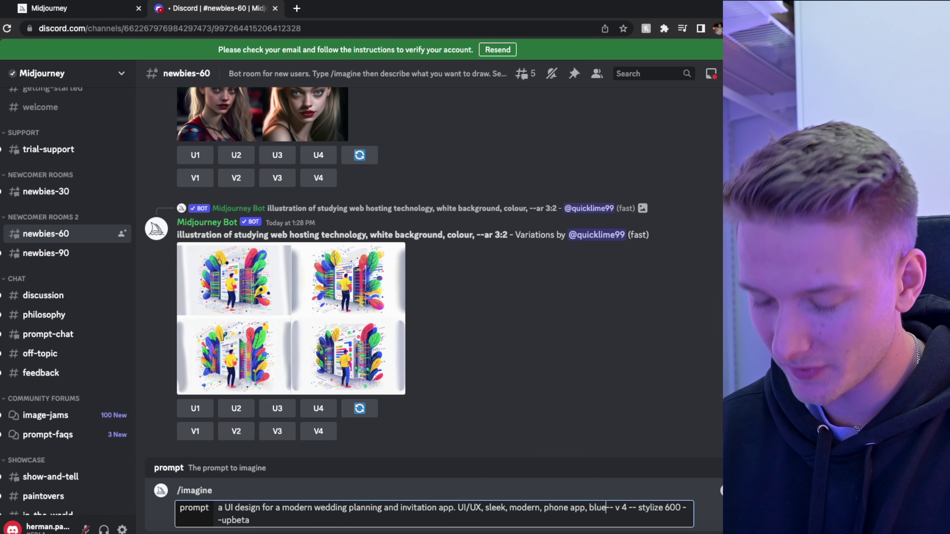
text(pink, teal)
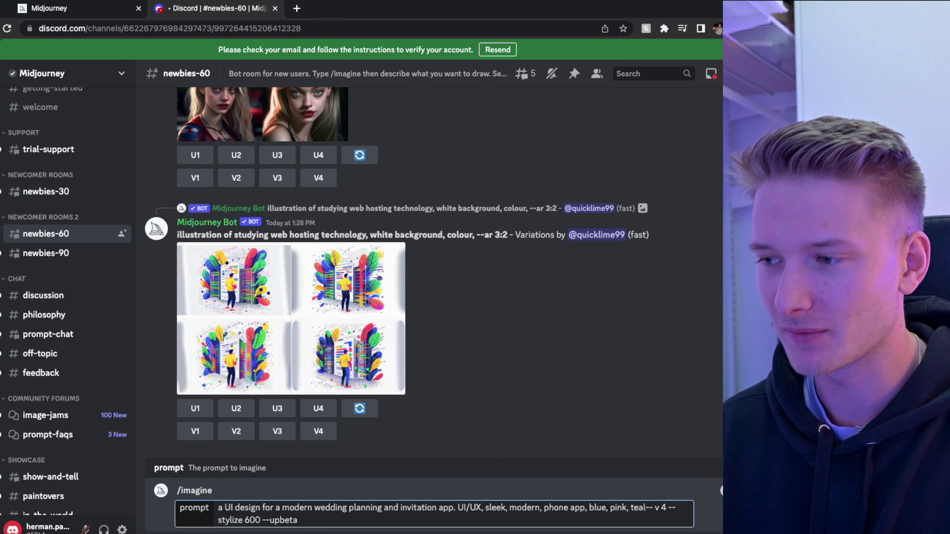
key(Return)
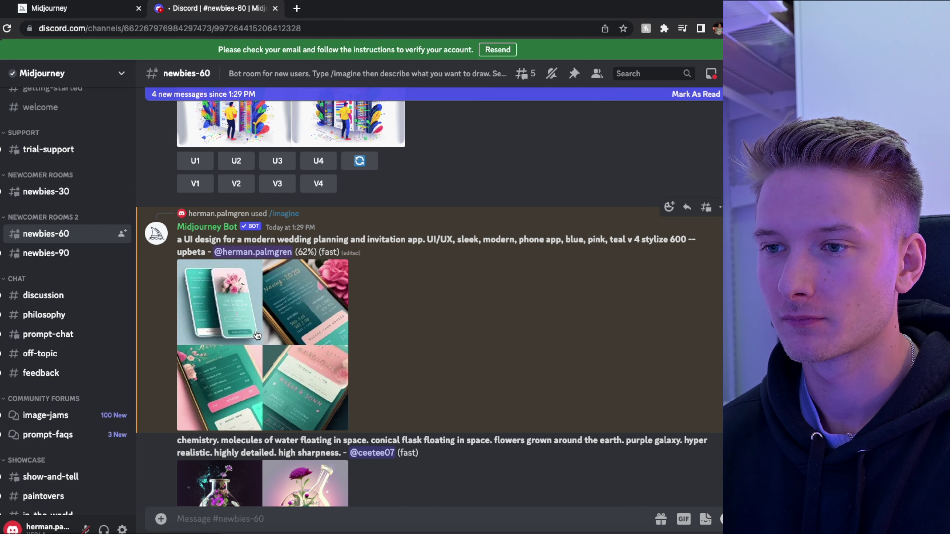
click(257, 334)
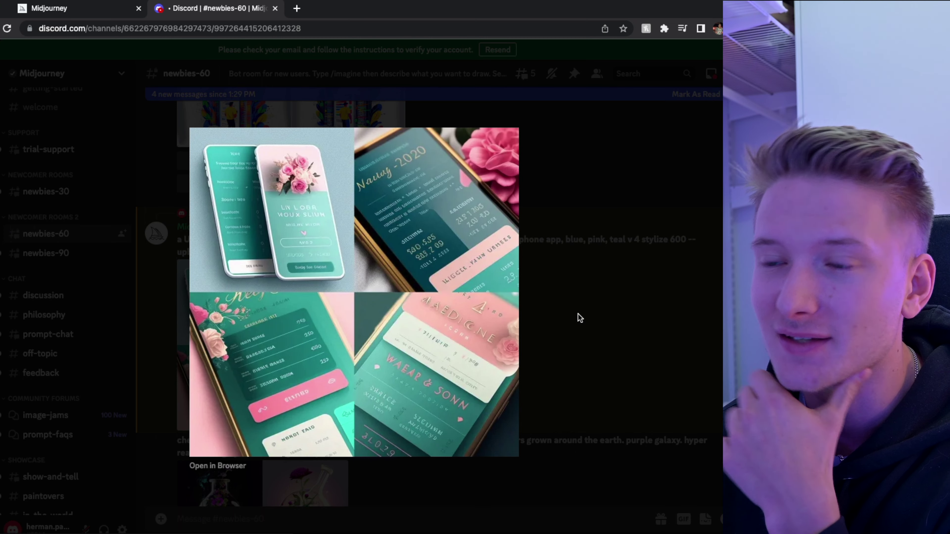
click(600, 318)
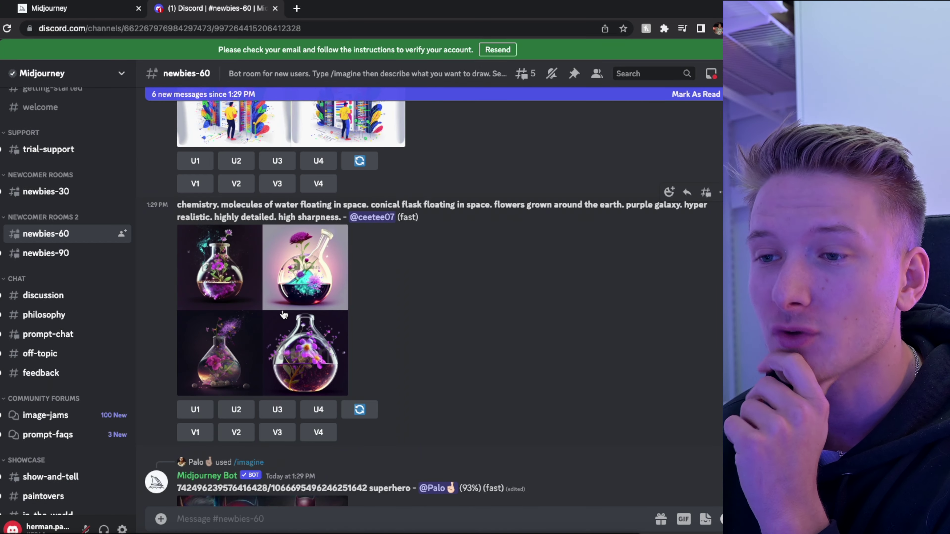
scroll(277, 299, up, 10)
scroll(282, 295, down, 10)
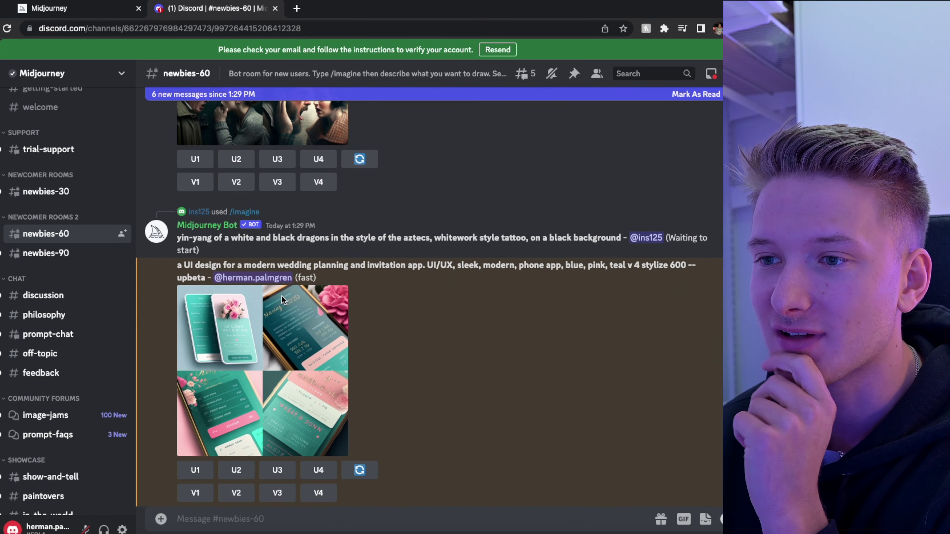
scroll(310, 217, up, 1)
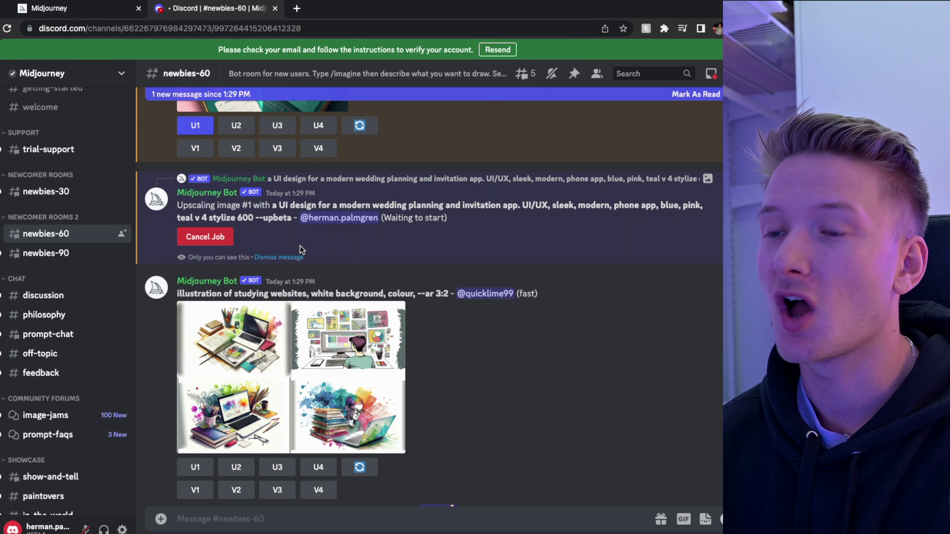
Enlarge the upscaled wedding-app image #1 and open it full-size in a new browser tab.
scroll(301, 249, up, 5)
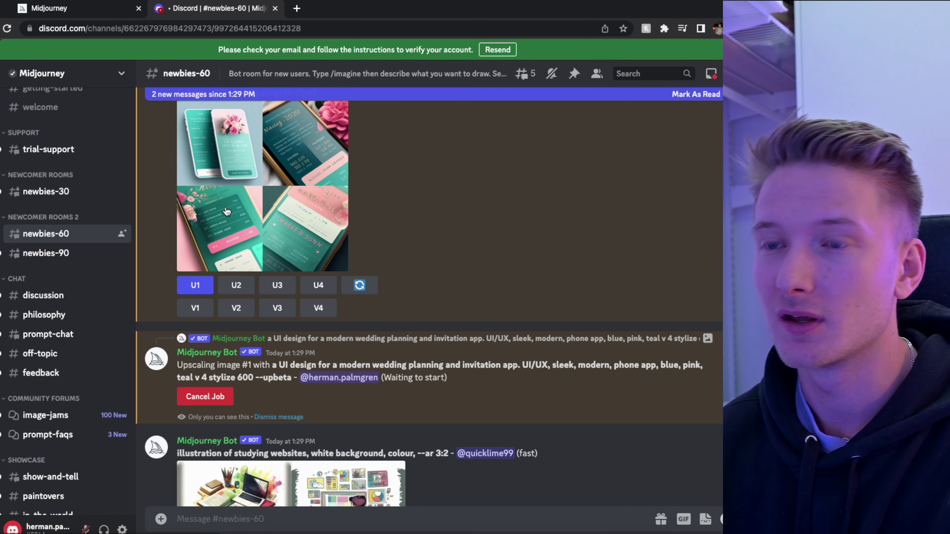
scroll(337, 300, down, 1)
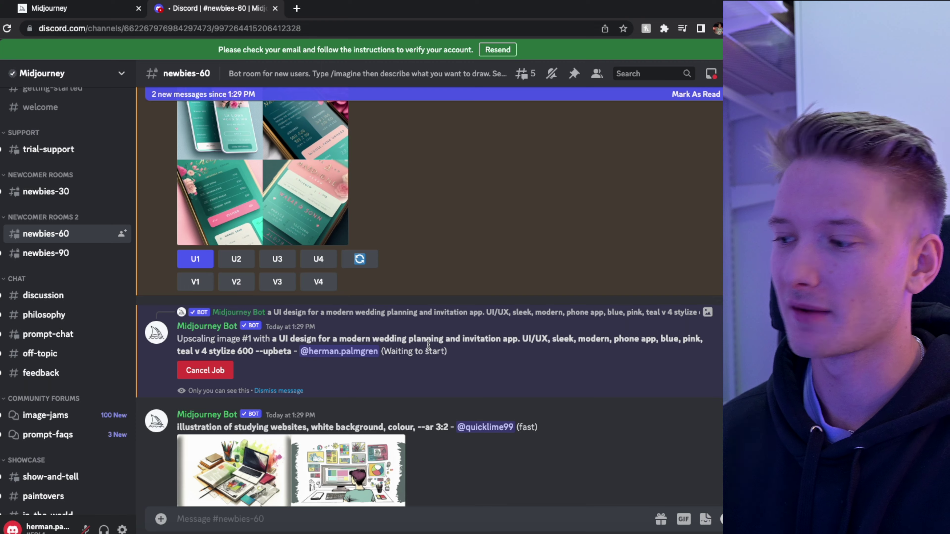
click(264, 365)
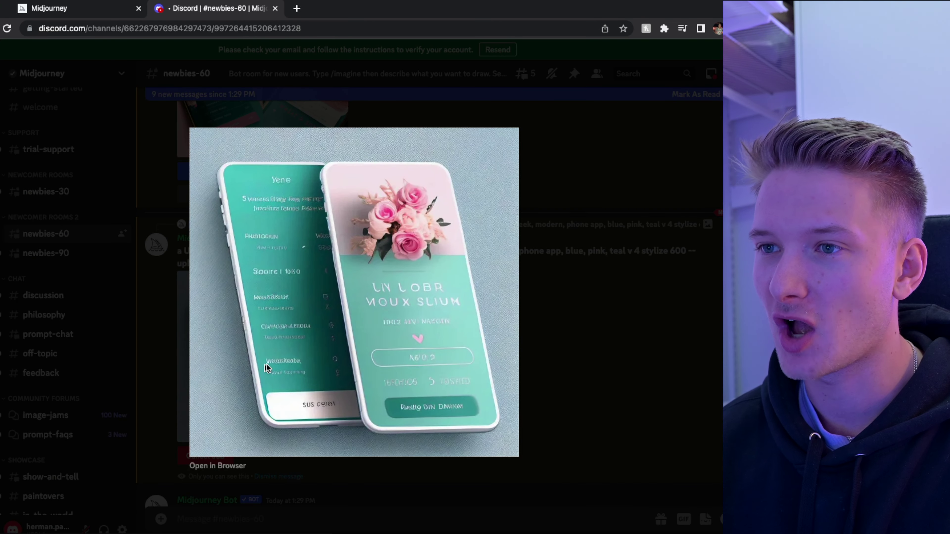
click(234, 466)
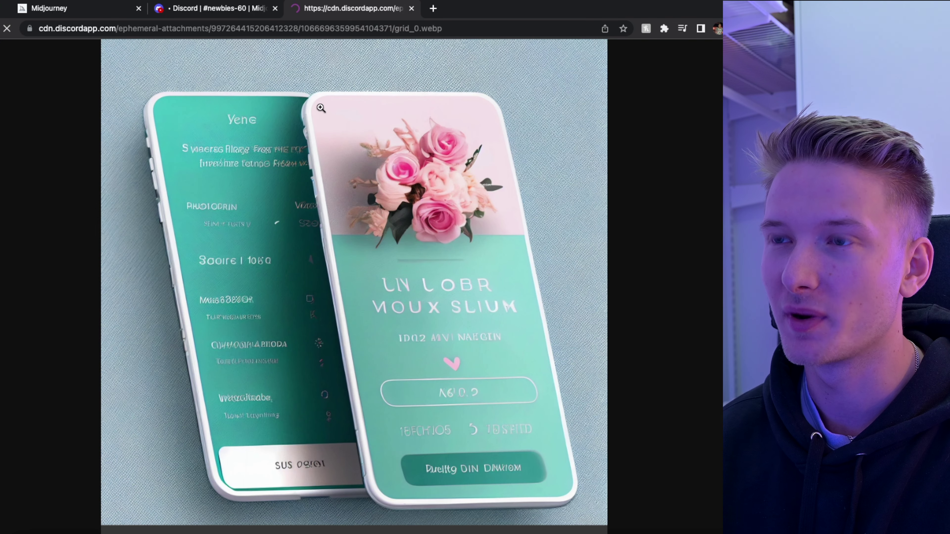